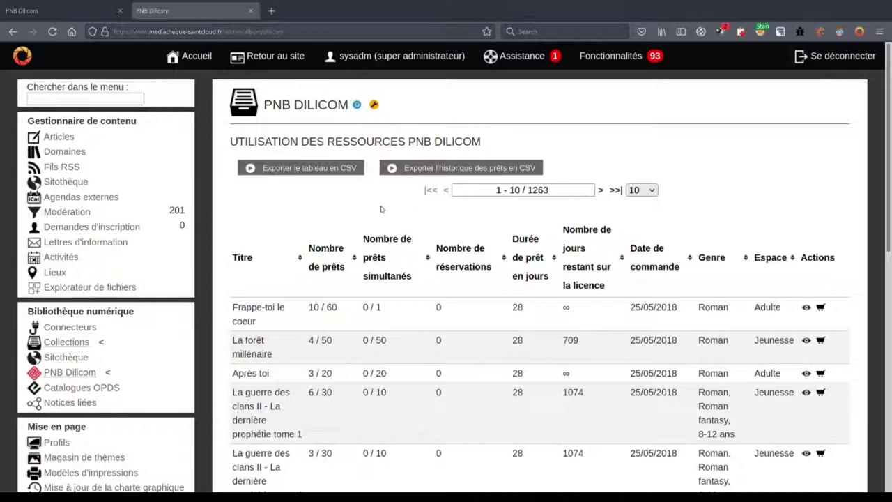
- Sort the PNB Dilicom usage table by number of loans in ascending and descending order, and by title in ascending order
{"action": "left_click", "coordinate": [330, 261]}
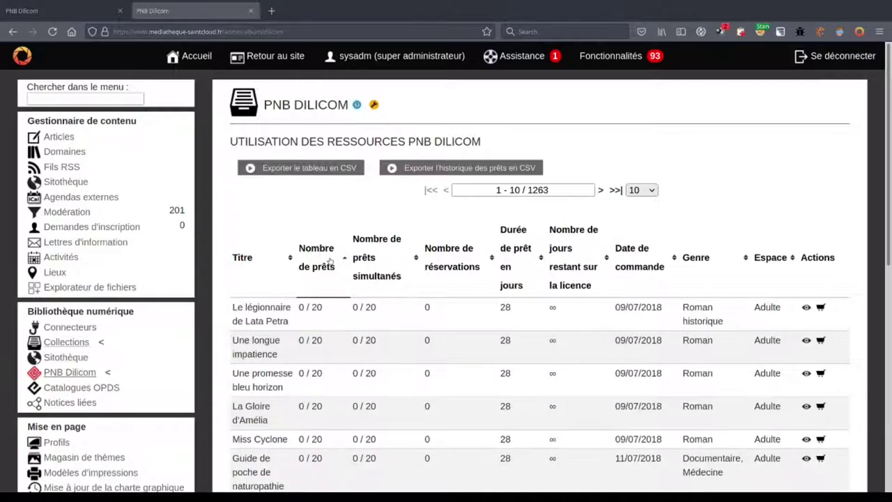
{"action": "left_click", "coordinate": [331, 261]}
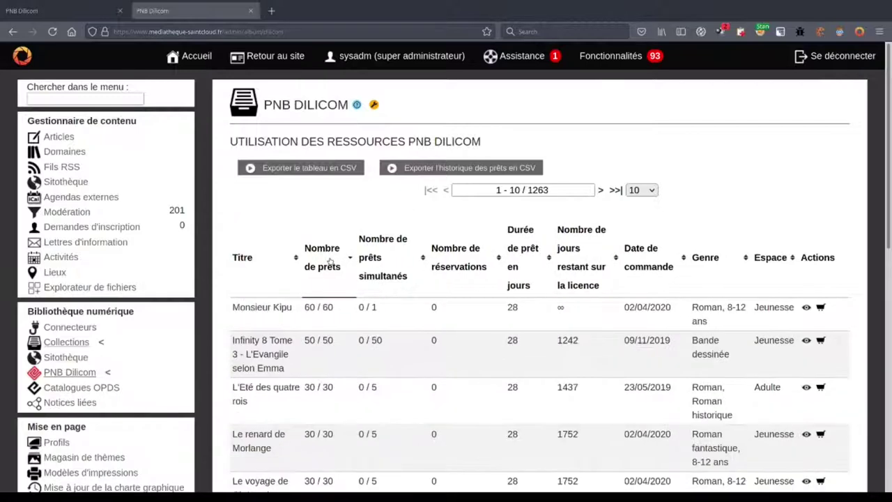
{"action": "left_click", "coordinate": [254, 265]}
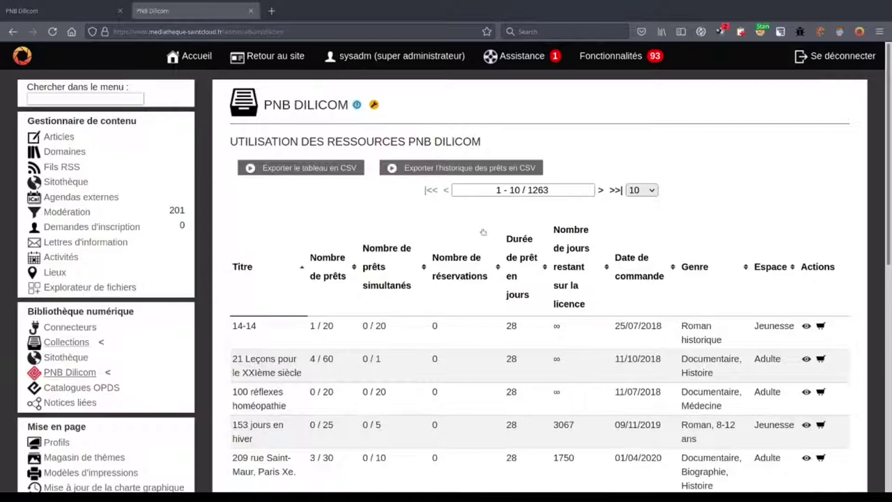
- Switch to the other PNB Dilicom browser tab and open its Utilisation view showing the search form
{"action": "left_click", "coordinate": [43, 7]}
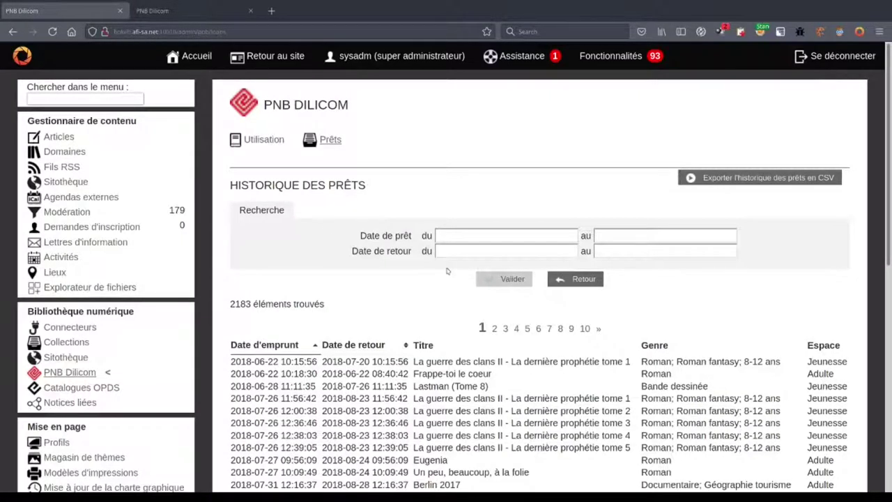
{"action": "left_click", "coordinate": [255, 140]}
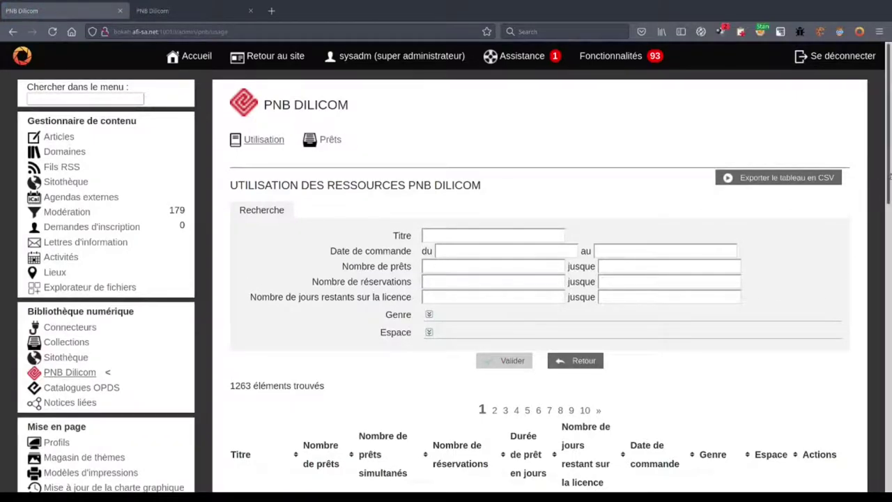
{"action": "scroll", "coordinate": [889, 178], "scroll_direction": "down", "scroll_amount": 3}
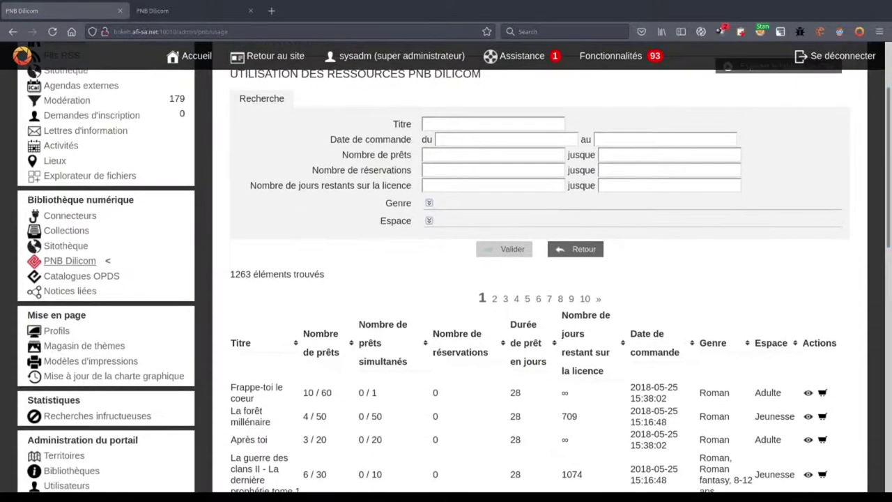
- Search the PNB Dilicom resources by the title "Lastman" and view the matching rows
{"action": "left_click", "coordinate": [428, 125]}
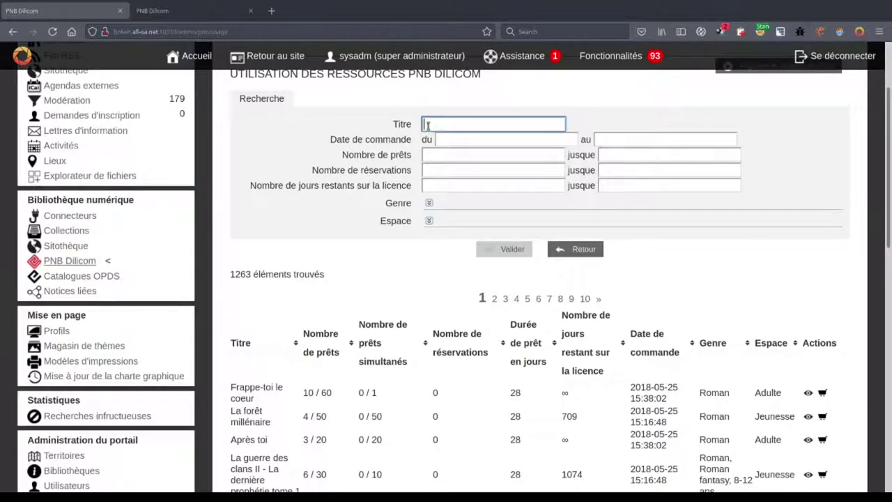
{"action": "type", "text": "Lastman"}
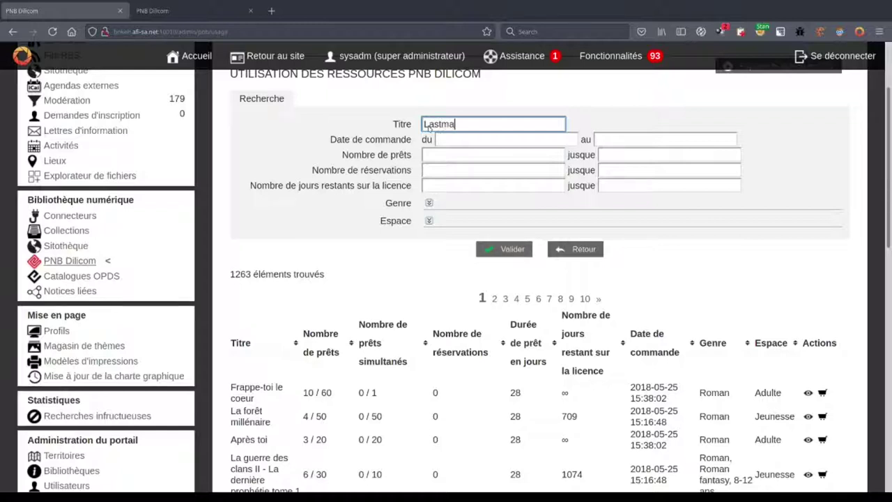
{"action": "left_click", "coordinate": [510, 256]}
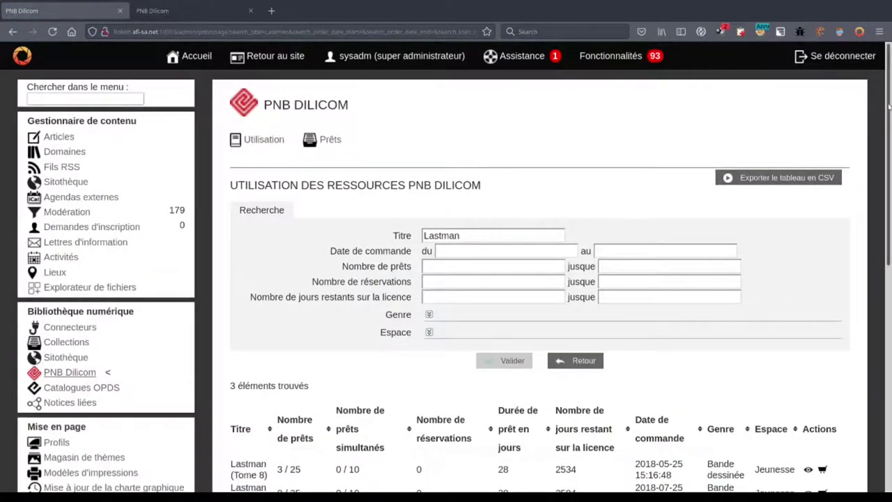
{"action": "scroll", "coordinate": [888, 105], "scroll_direction": "down", "scroll_amount": 5}
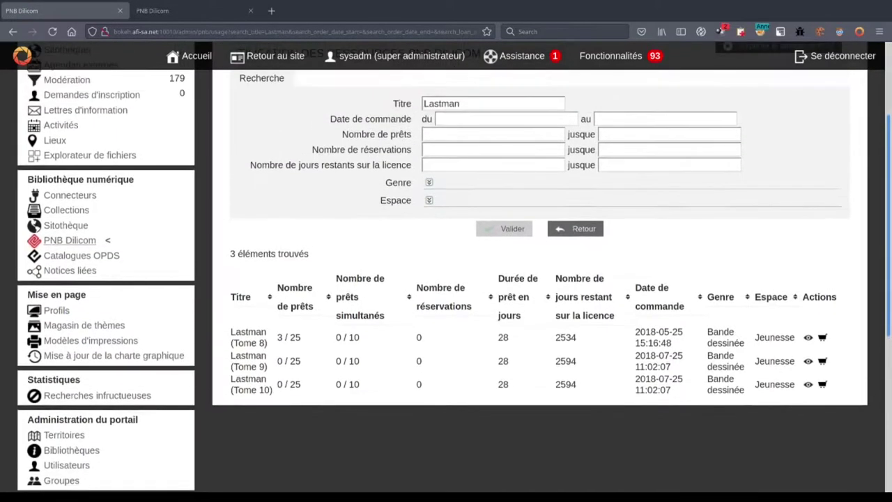
- Set the start of the order date range to 01/01/2021 and run the search with the title filter kept
{"action": "scroll", "coordinate": [881, 150], "scroll_direction": "up", "scroll_amount": 2}
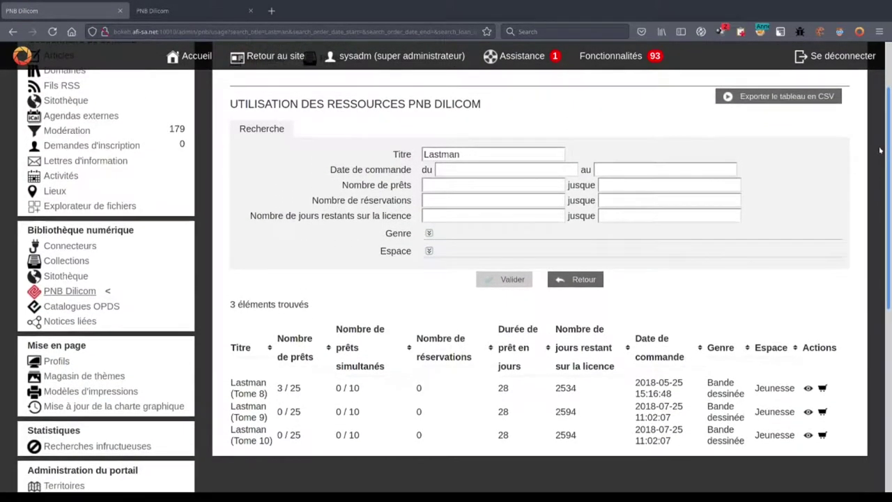
{"action": "left_click", "coordinate": [557, 168]}
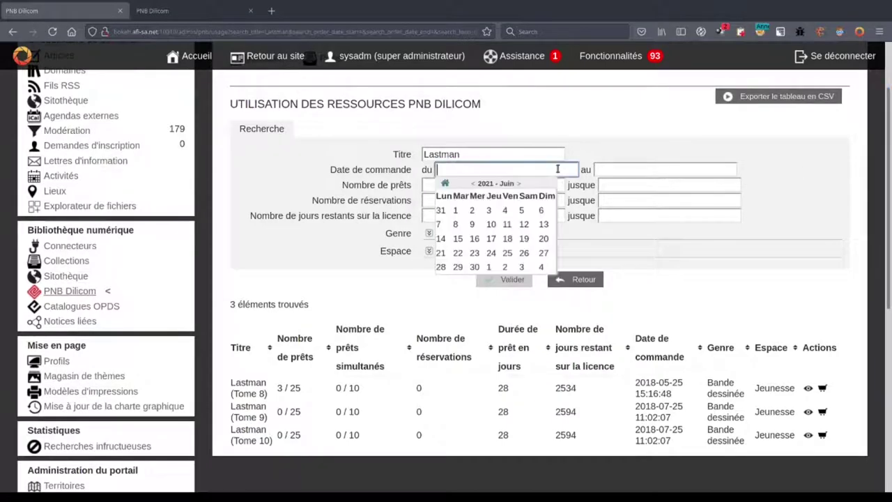
{"action": "left_click", "coordinate": [473, 184]}
{"action": "left_click", "coordinate": [474, 184]}
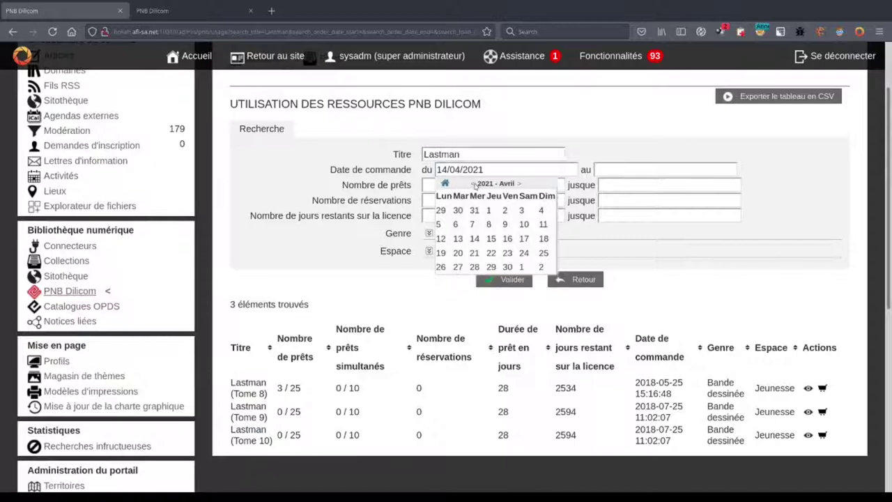
{"action": "left_click", "coordinate": [474, 184]}
{"action": "left_click", "coordinate": [472, 184]}
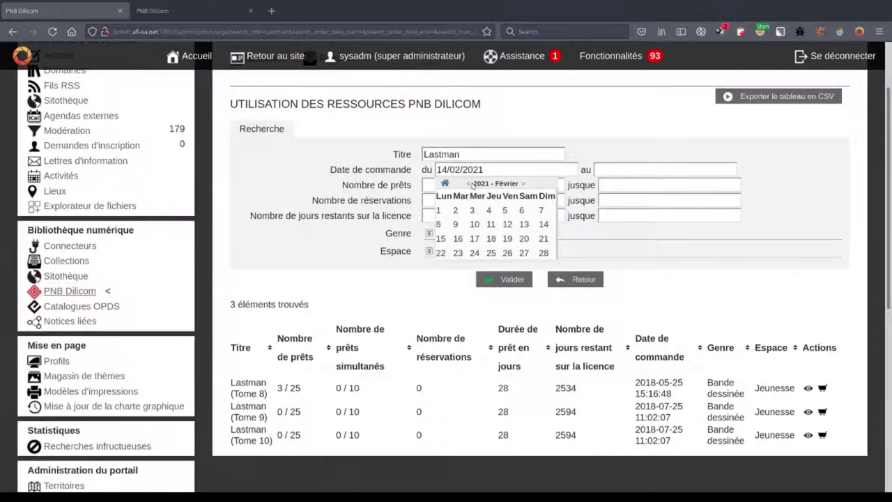
{"action": "left_click", "coordinate": [472, 184]}
{"action": "left_click", "coordinate": [472, 184]}
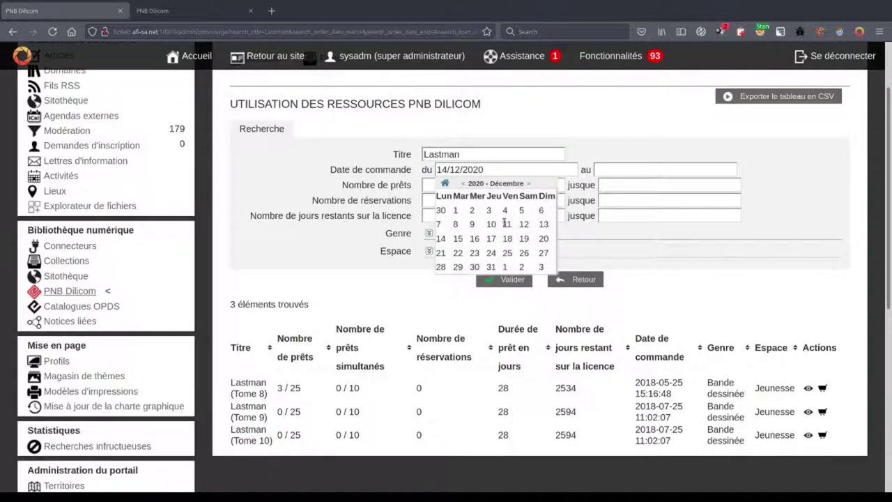
{"action": "left_click", "coordinate": [504, 267]}
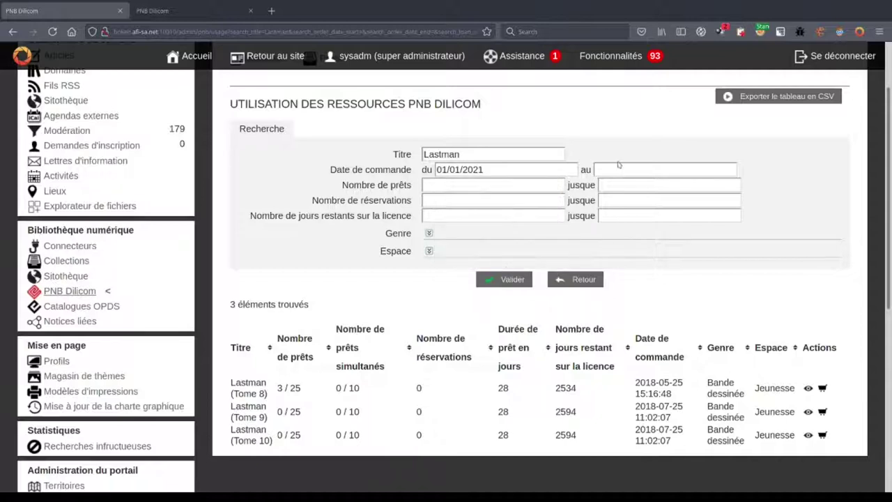
{"action": "left_click", "coordinate": [512, 280]}
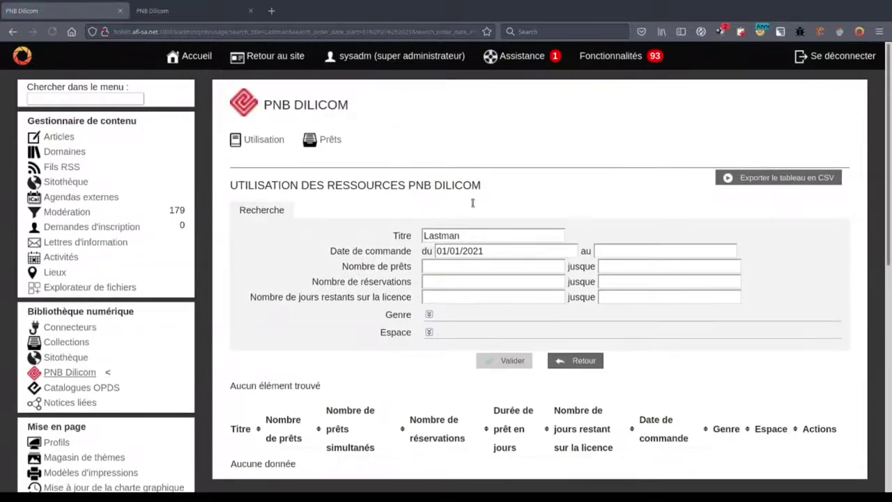
- Clear the title filter and run the search on the order date alone
{"action": "double_click", "coordinate": [493, 235]}
{"action": "key", "text": "BackSpace"}
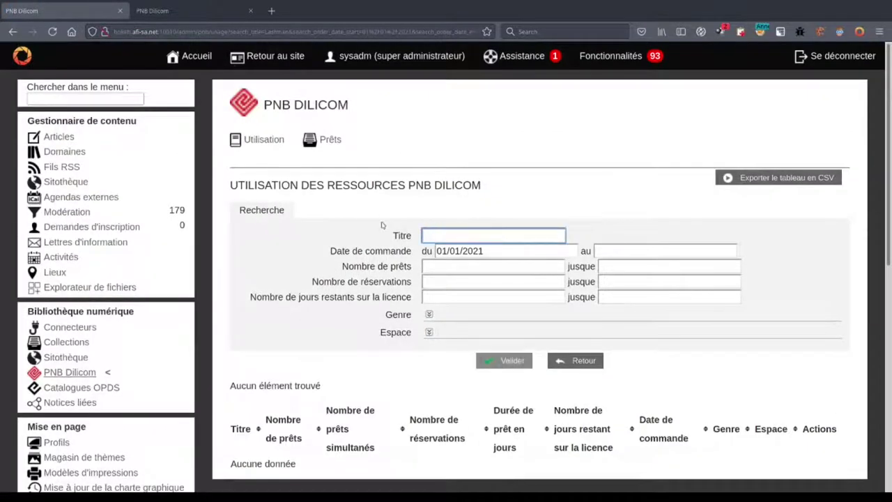
{"action": "left_click", "coordinate": [505, 362]}
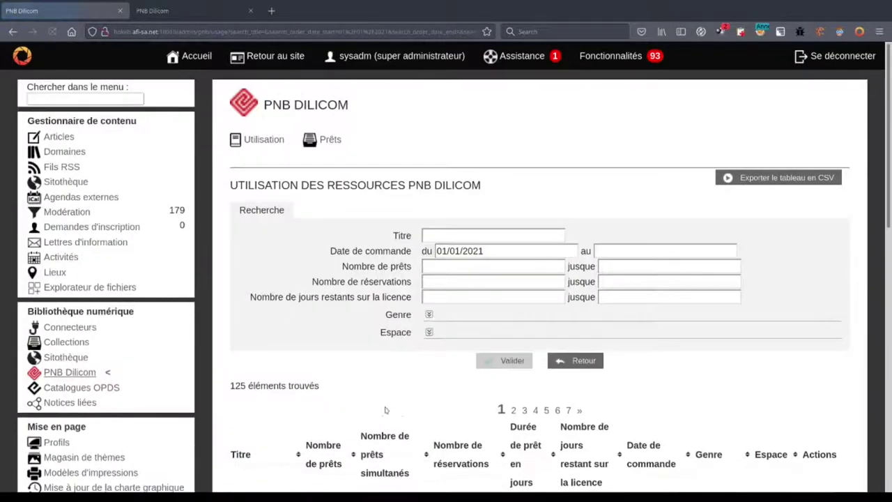
- Clear the order date filter and select Bande dessinée as the genre, collapsing the genre list
{"action": "mouse_move", "coordinate": [886, 145]}
{"action": "left_mouse_down"}
{"action": "mouse_move", "coordinate": [887, 241]}
{"action": "mouse_move", "coordinate": [888, 150]}
{"action": "left_mouse_up"}
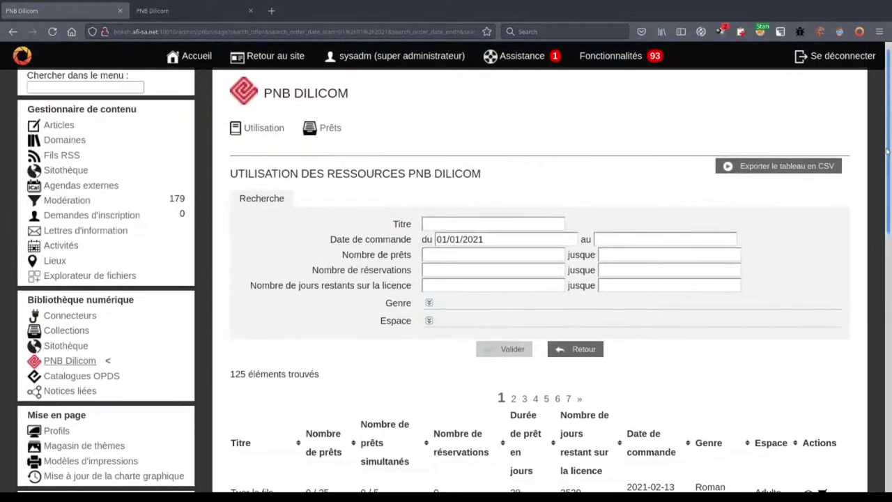
{"action": "left_click", "coordinate": [500, 237]}
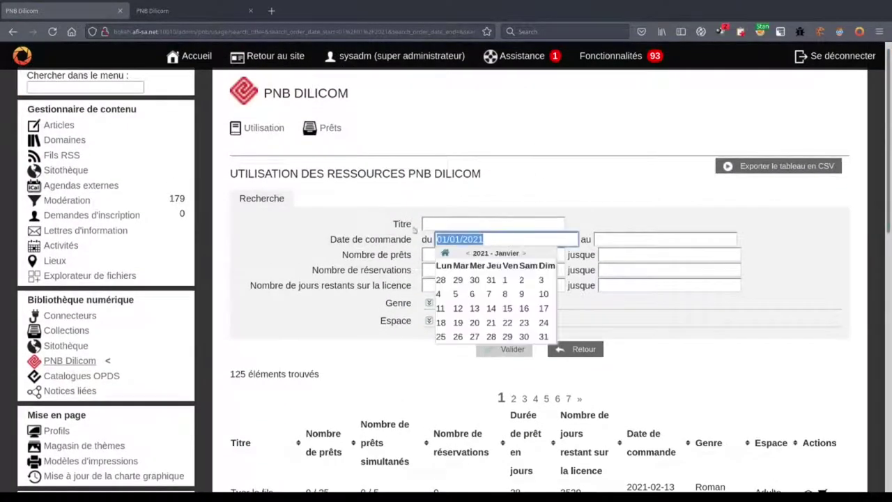
{"action": "key", "text": "BackSpace"}
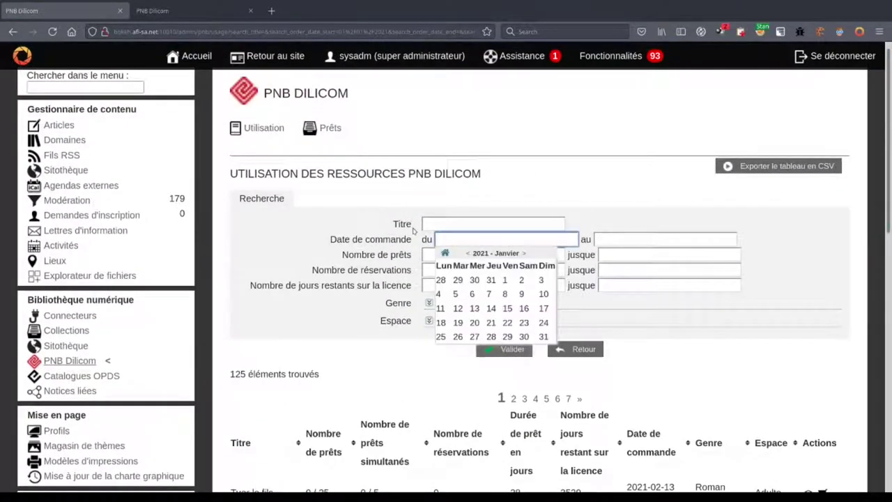
{"action": "left_click", "coordinate": [428, 304]}
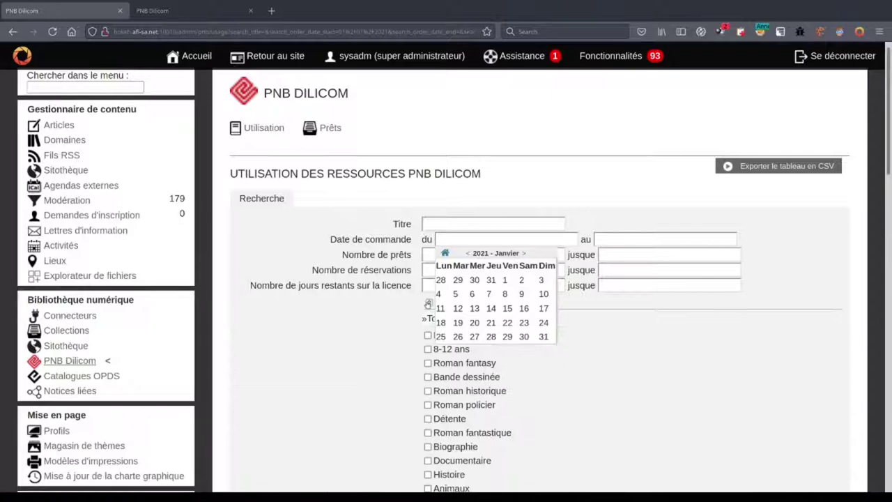
{"action": "left_click", "coordinate": [475, 239]}
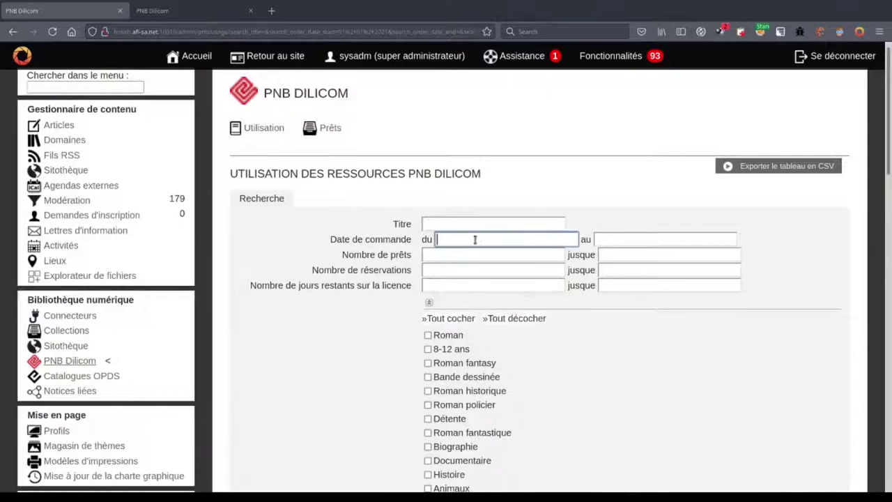
{"action": "left_click", "coordinate": [428, 377]}
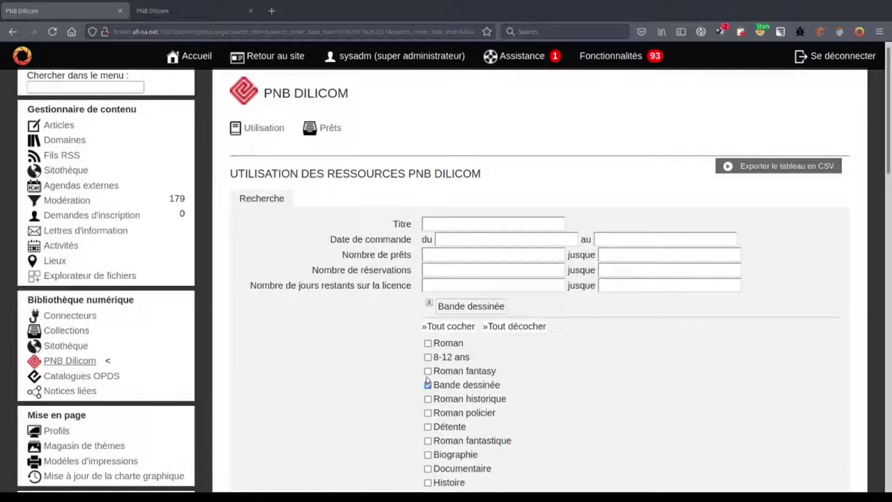
{"action": "left_click", "coordinate": [429, 305]}
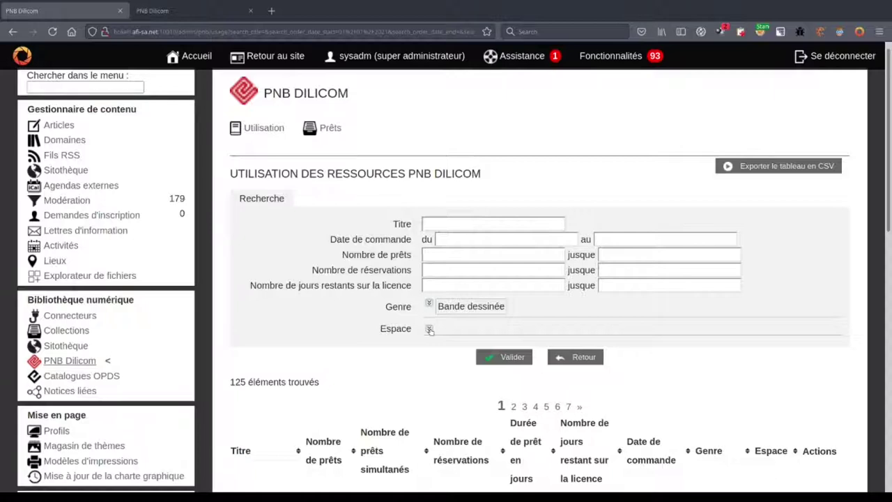
- Add Jeunesse as the Espace filter and run the search
{"action": "left_click", "coordinate": [429, 329]}
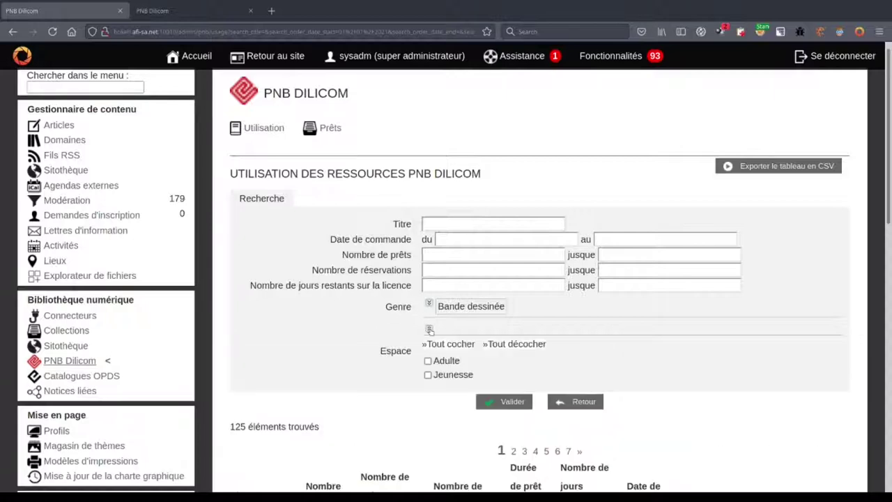
{"action": "left_click", "coordinate": [427, 376]}
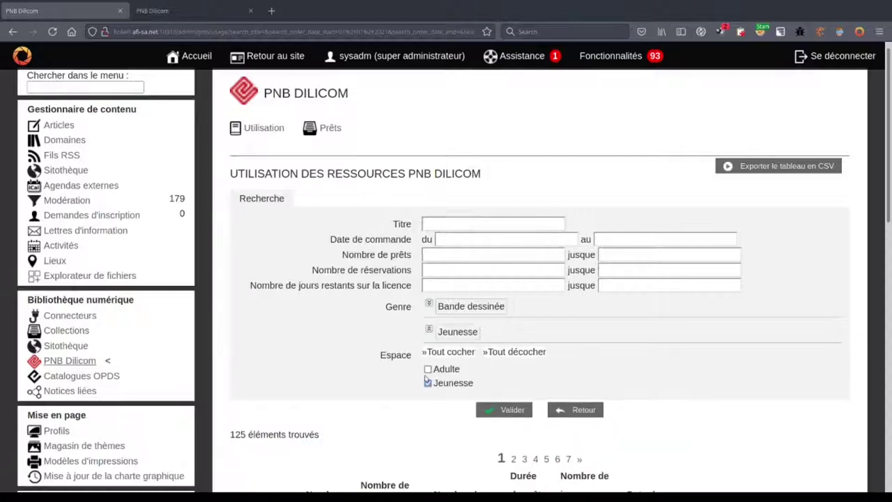
{"action": "left_click", "coordinate": [429, 329]}
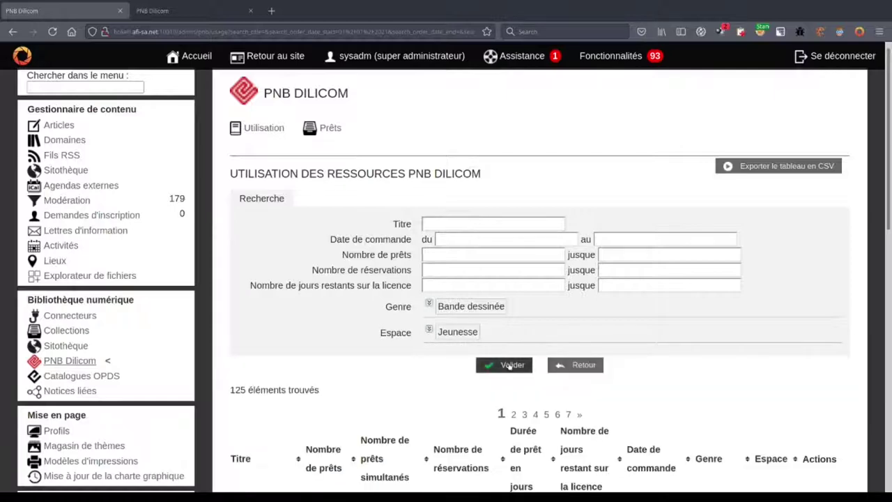
{"action": "left_click", "coordinate": [511, 366]}
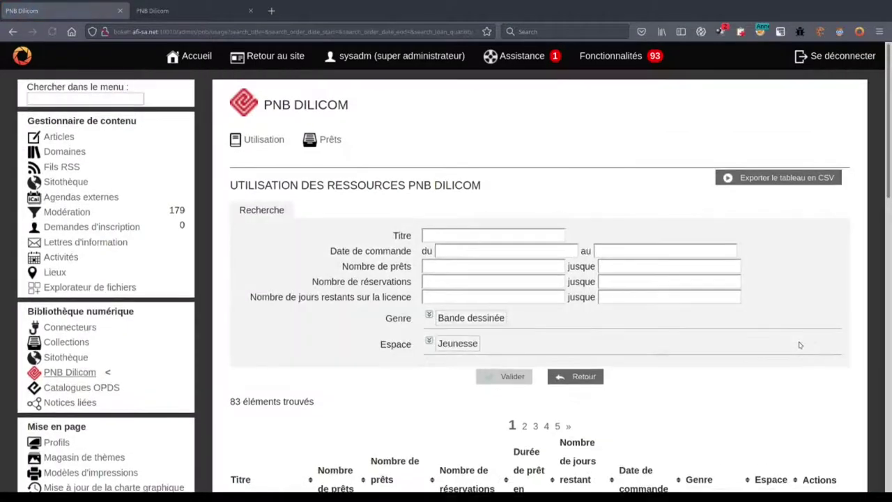
- Sort the filtered results by number of loans in ascending and finally descending order, viewing the rows each time
{"action": "scroll", "coordinate": [882, 250], "scroll_direction": "down", "scroll_amount": 5}
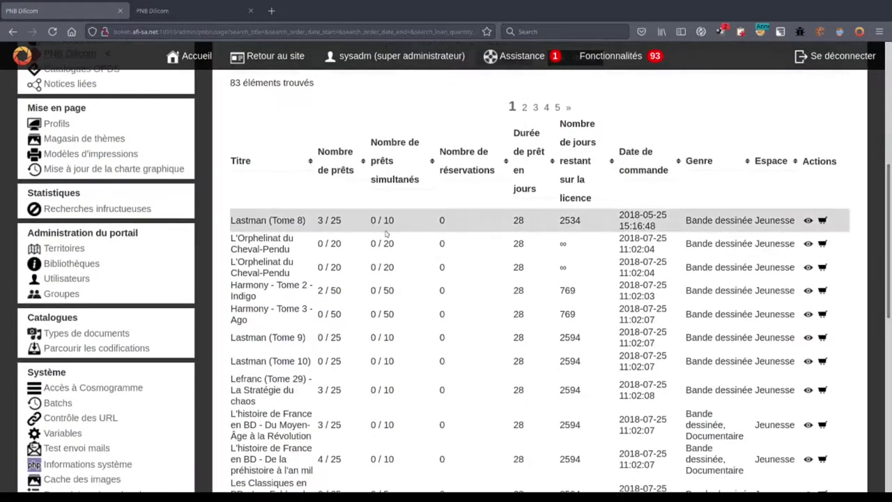
{"action": "left_click", "coordinate": [354, 164]}
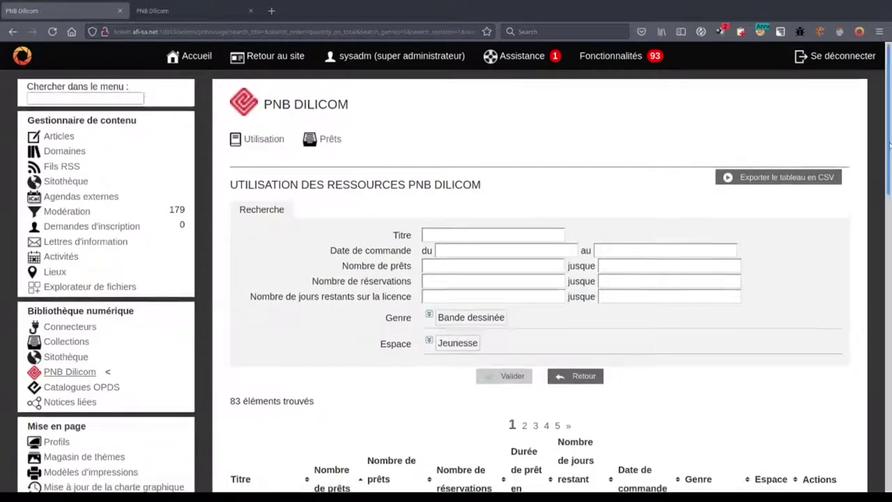
{"action": "scroll", "coordinate": [540, 279], "scroll_direction": "down", "scroll_amount": 5}
{"action": "scroll", "coordinate": [174, 170], "scroll_direction": "up", "scroll_amount": 1}
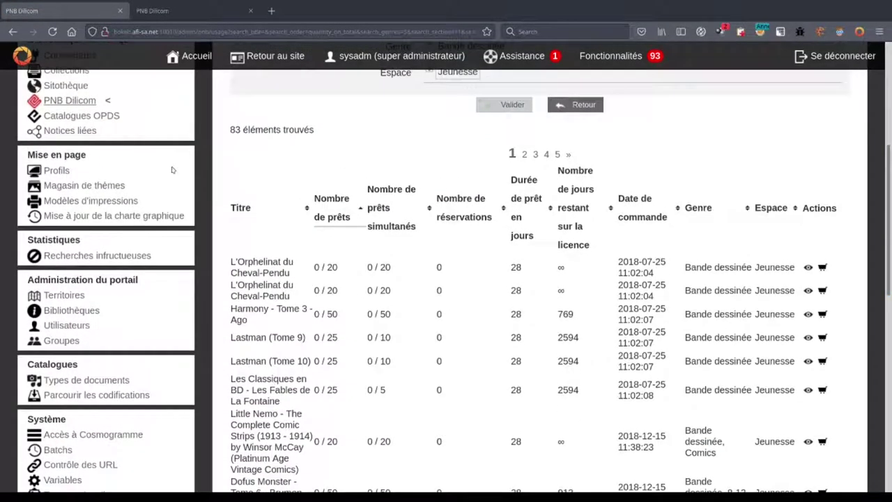
{"action": "left_click", "coordinate": [356, 211]}
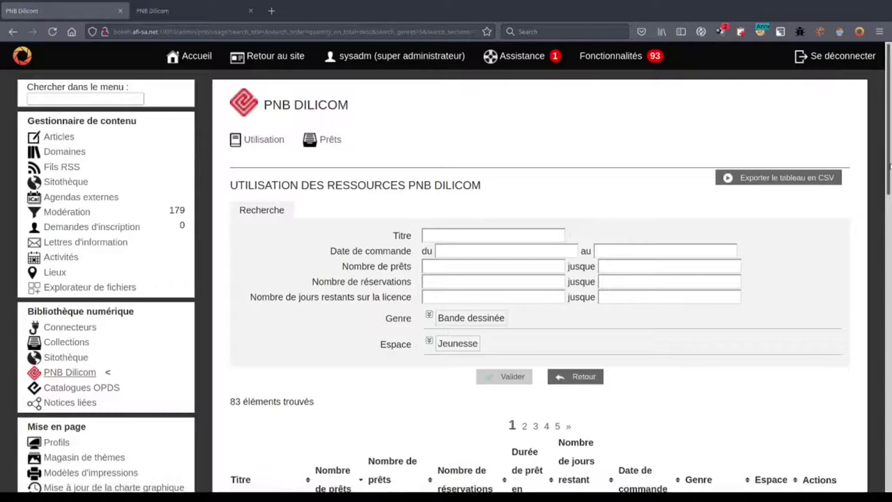
{"action": "left_click_drag", "start_coordinate": [889, 166], "coordinate": [888, 291]}
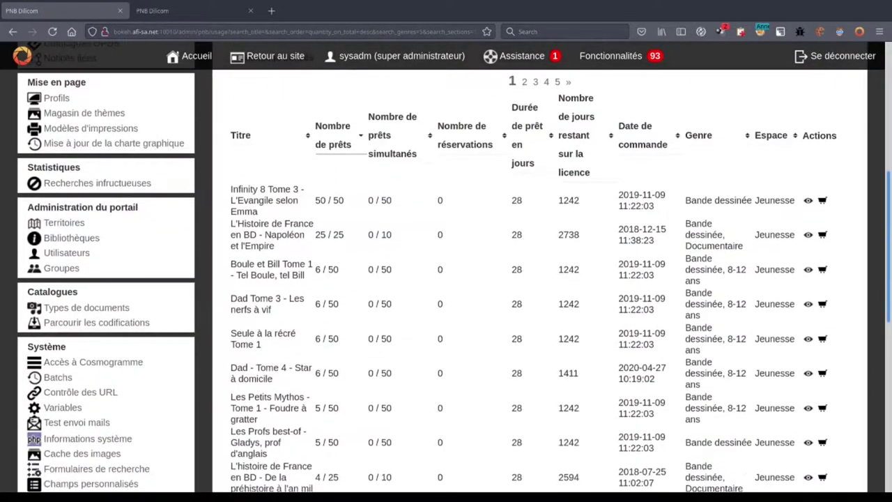
- Export the filtered PNB Dilicom resource usage table as CSV
{"action": "scroll", "coordinate": [453, 268], "scroll_direction": "up", "scroll_amount": 4}
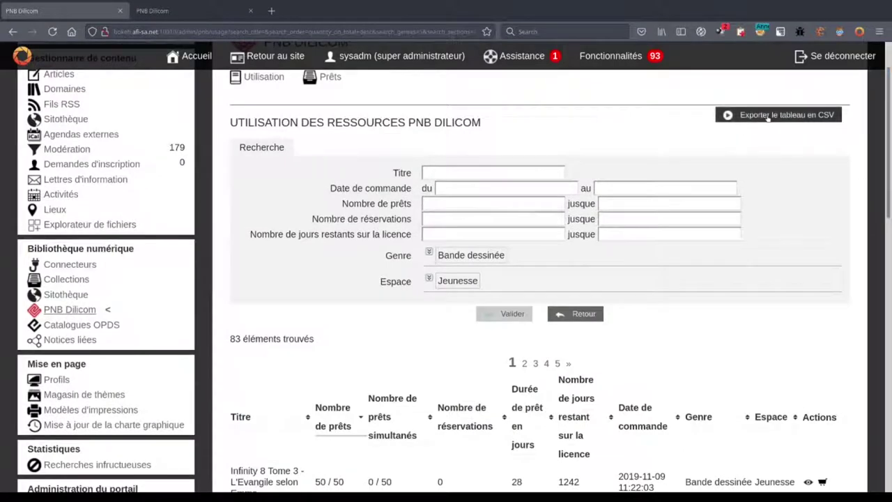
{"action": "left_click_drag", "start_coordinate": [889, 135], "coordinate": [869, 163]}
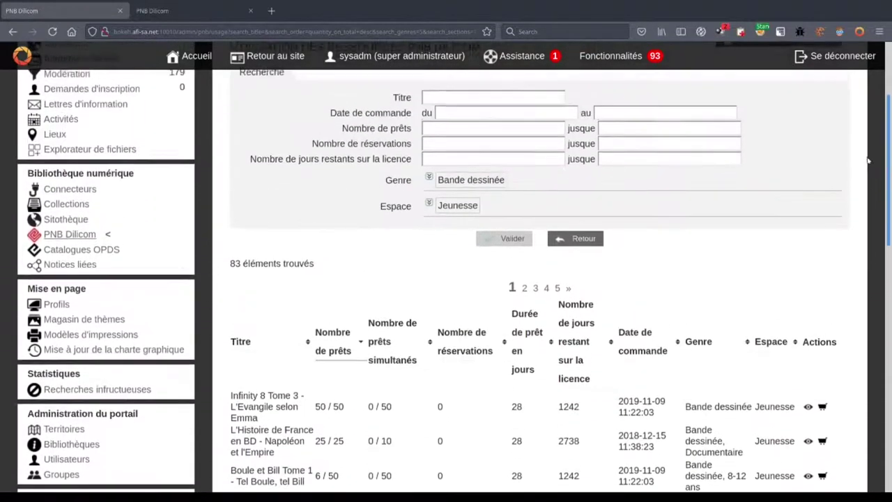
{"action": "scroll", "coordinate": [870, 163], "scroll_direction": "up", "scroll_amount": 2}
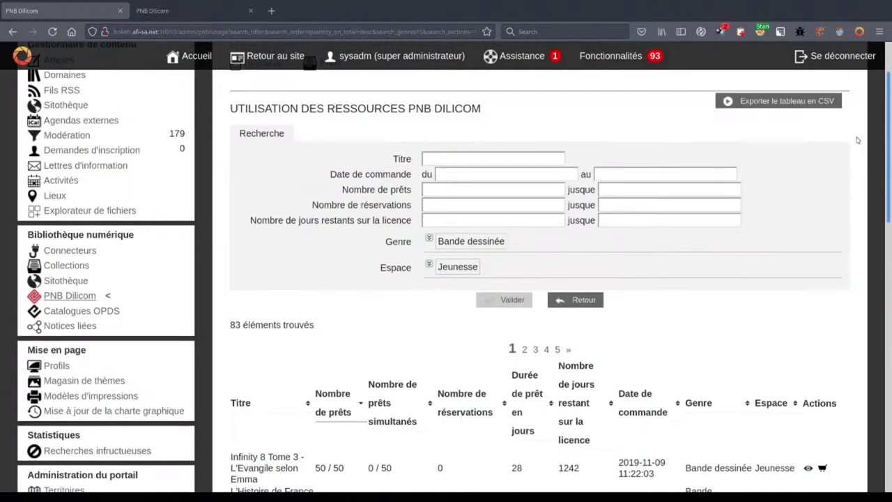
{"action": "left_click", "coordinate": [801, 101]}
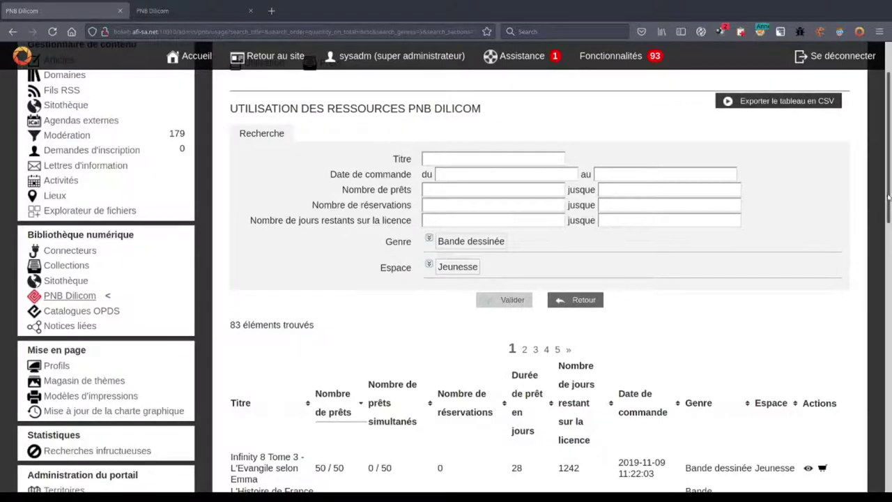
- Open the PNB Dilicom loan history (Prêts)
{"action": "scroll", "coordinate": [889, 195], "scroll_direction": "up", "scroll_amount": 1}
{"action": "scroll", "coordinate": [888, 188], "scroll_direction": "up", "scroll_amount": 2}
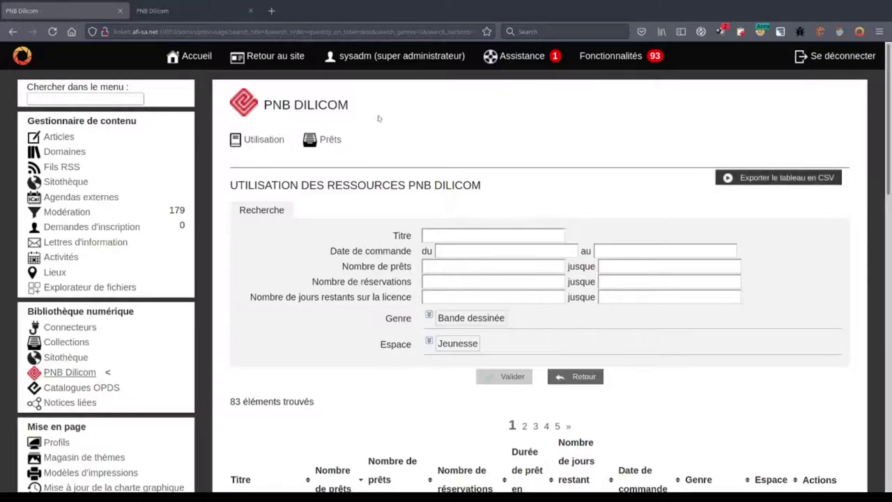
{"action": "left_click", "coordinate": [329, 142]}
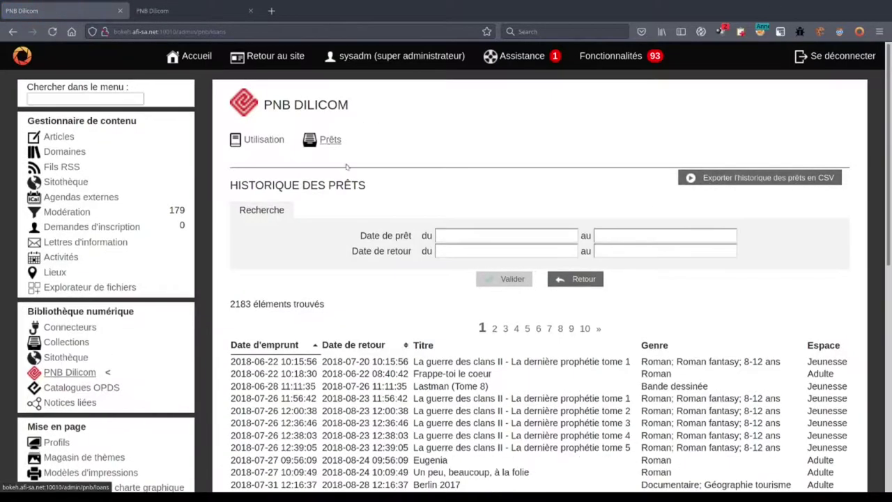
- Filter the loan history to loans made from 01/03/2021 and run the search
{"action": "left_click", "coordinate": [484, 236]}
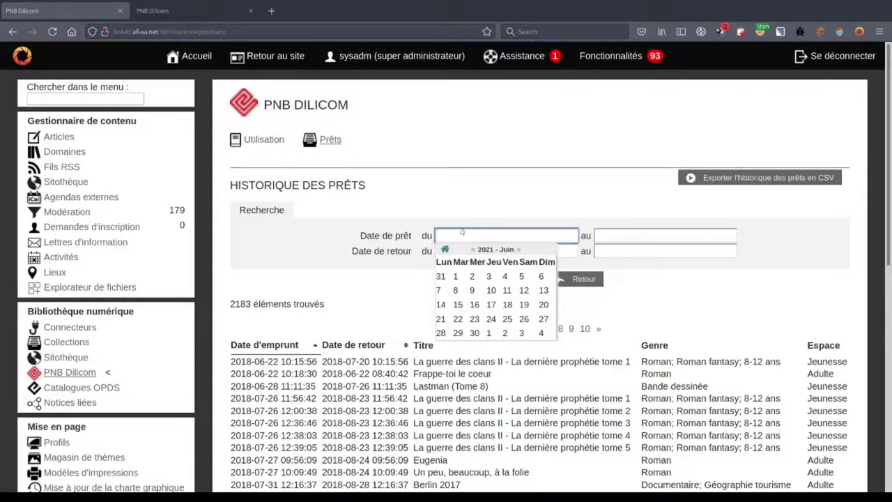
{"action": "left_click", "coordinate": [473, 249]}
{"action": "left_click", "coordinate": [473, 250]}
{"action": "left_click", "coordinate": [473, 249]}
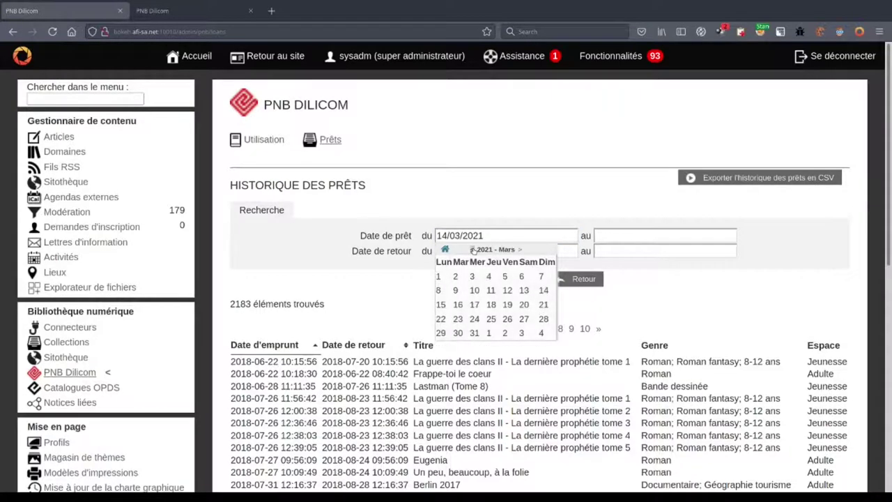
{"action": "left_click", "coordinate": [439, 276]}
{"action": "left_click", "coordinate": [509, 279]}
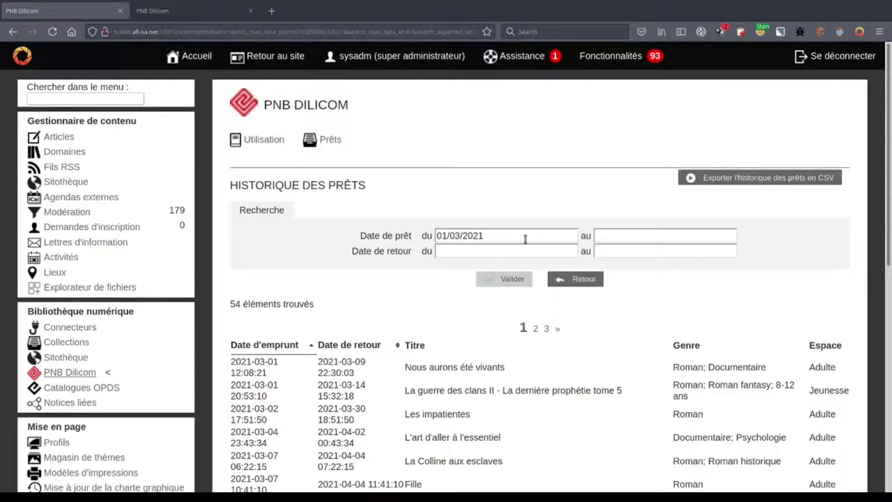
- Clear the start date of the loan date filter and close its calendar
{"action": "left_click_drag", "start_coordinate": [525, 238], "coordinate": [435, 227]}
{"action": "key", "text": "BackSpace"}
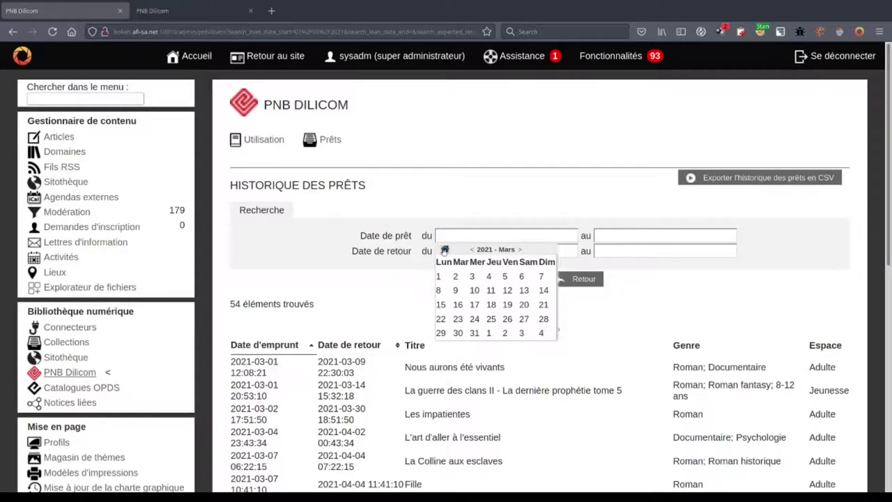
{"action": "left_click", "coordinate": [444, 249]}
{"action": "left_click_drag", "start_coordinate": [493, 237], "coordinate": [437, 224]}
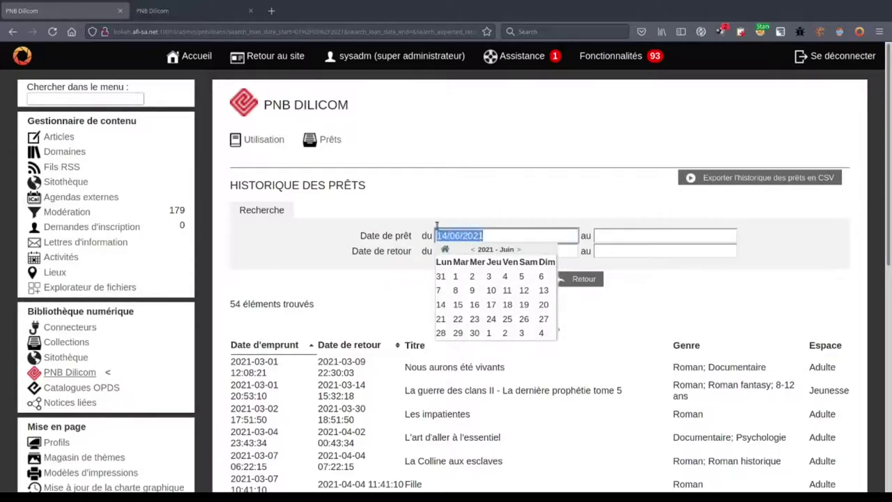
{"action": "key", "text": "Escape"}
{"action": "key", "text": "BackSpace"}
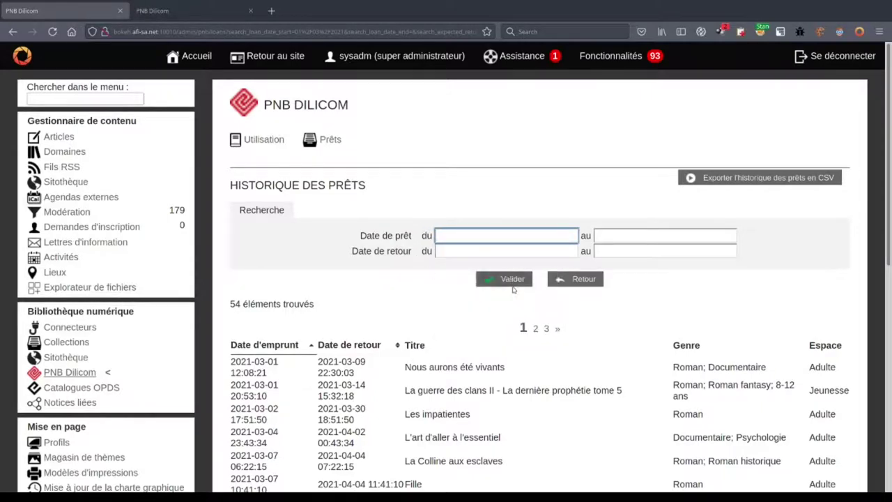